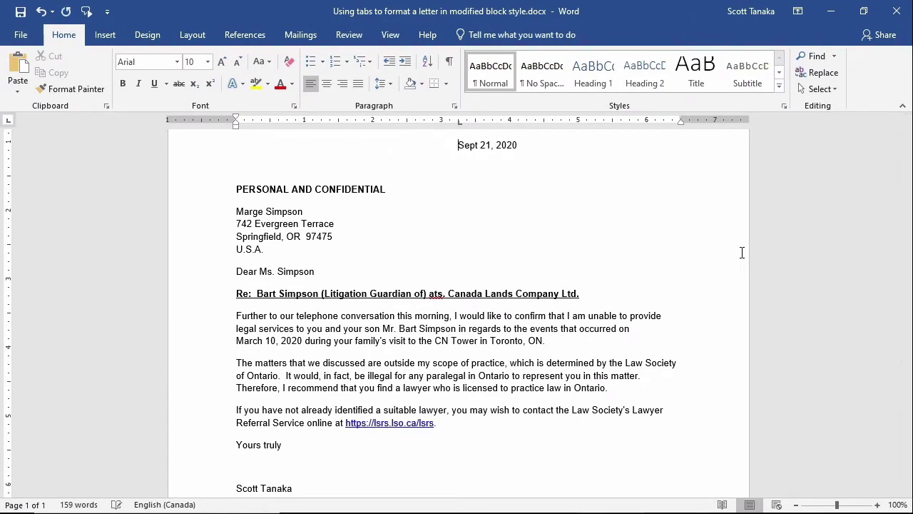
Align the Yours truly closing with the start of the signature name
left_click(238, 445)
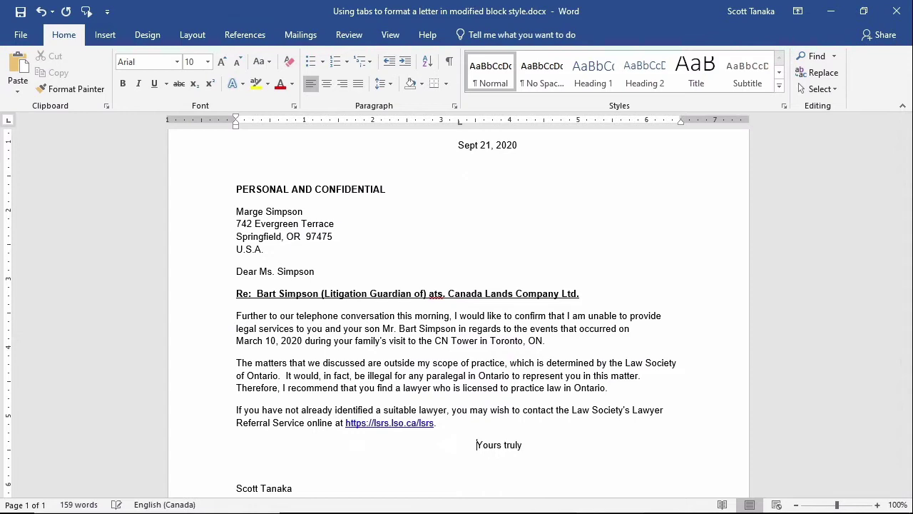
left_click(237, 488)
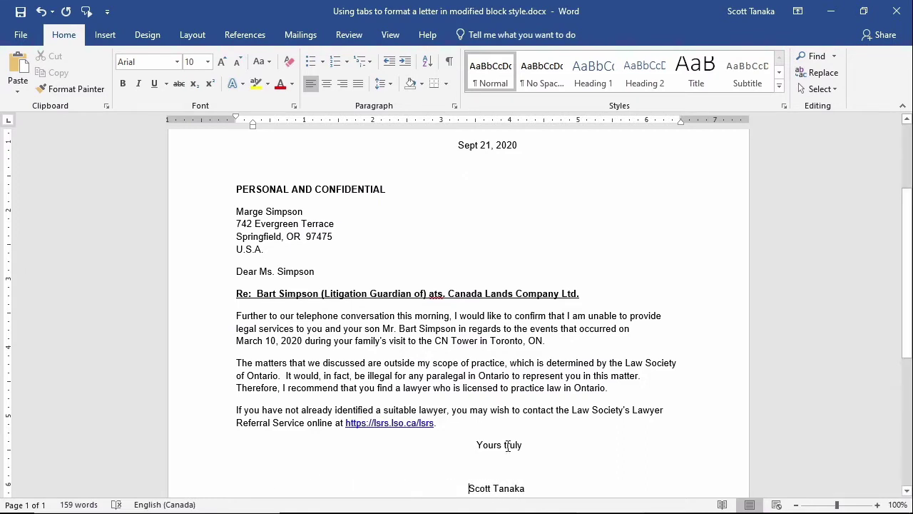
left_click(474, 444)
key("BackSpace")
key("BackSpace")
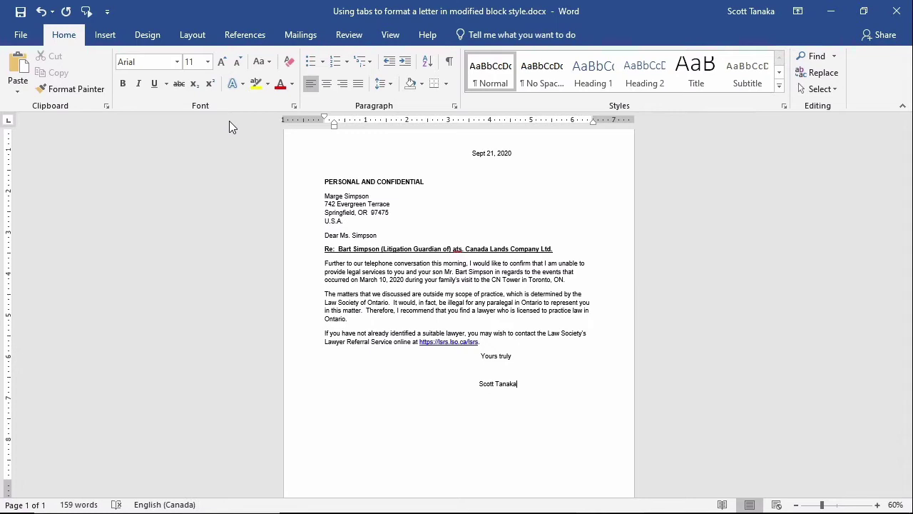
Select the whole letter and enlarge its font size by two steps
key("ctrl+a")
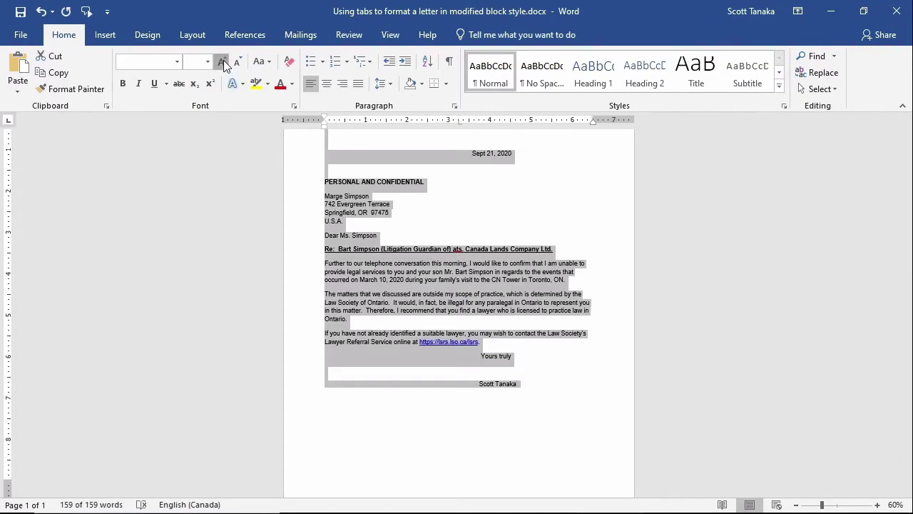
left_click(222, 62)
left_click(223, 62)
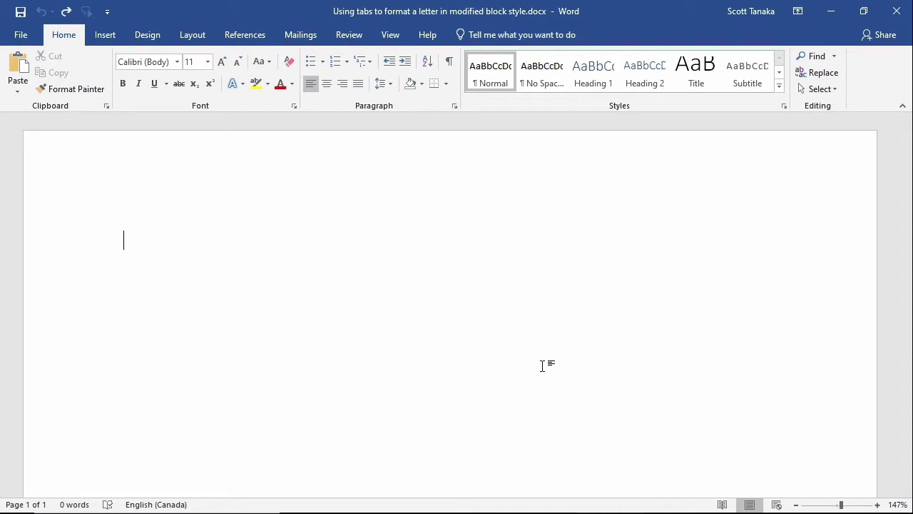
Check the paper size is Letter 8.5" x 11", then view the margin presets (Normal 1")
left_click(204, 36)
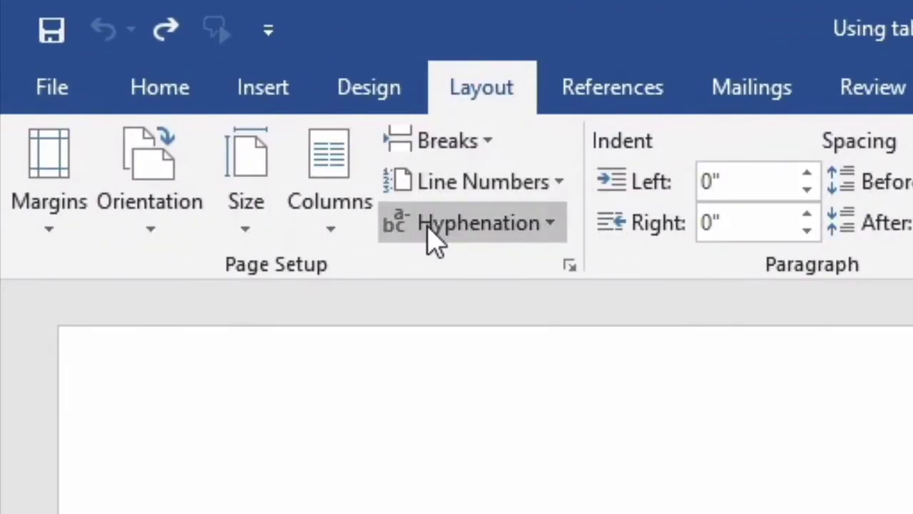
left_click(278, 213)
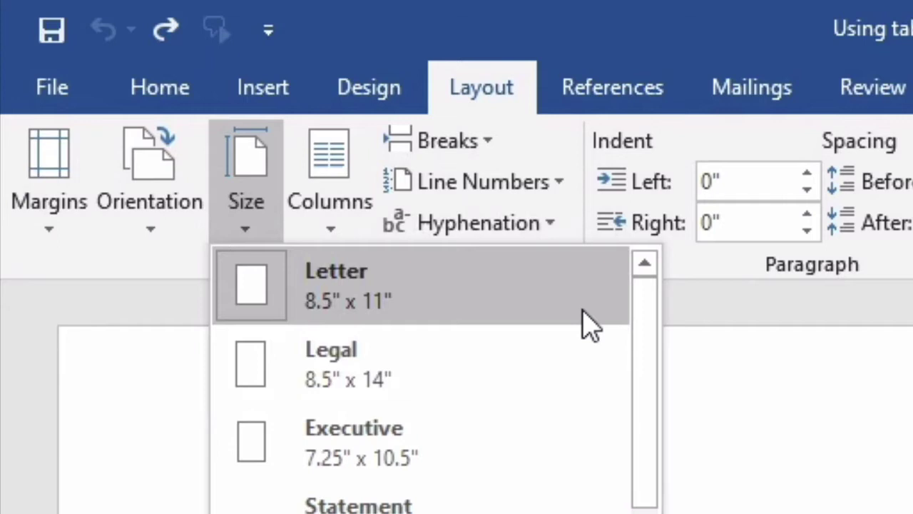
left_click(748, 343)
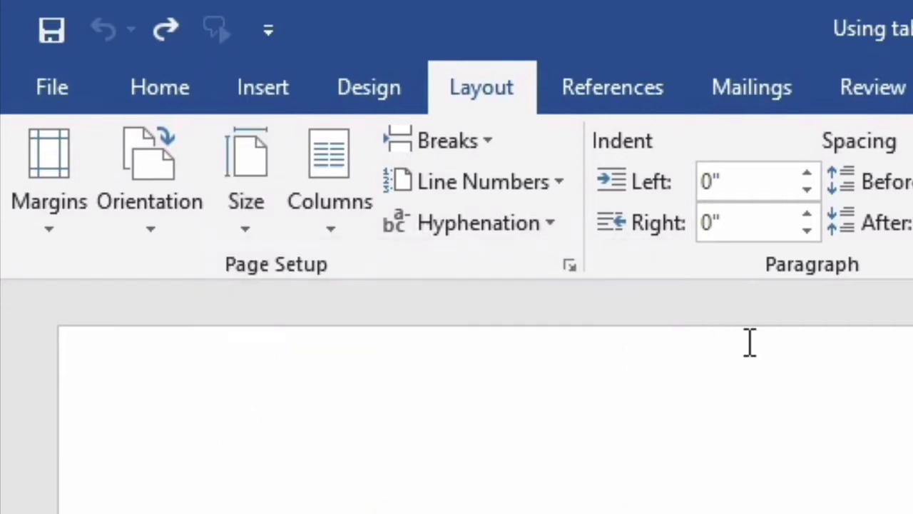
left_click(39, 218)
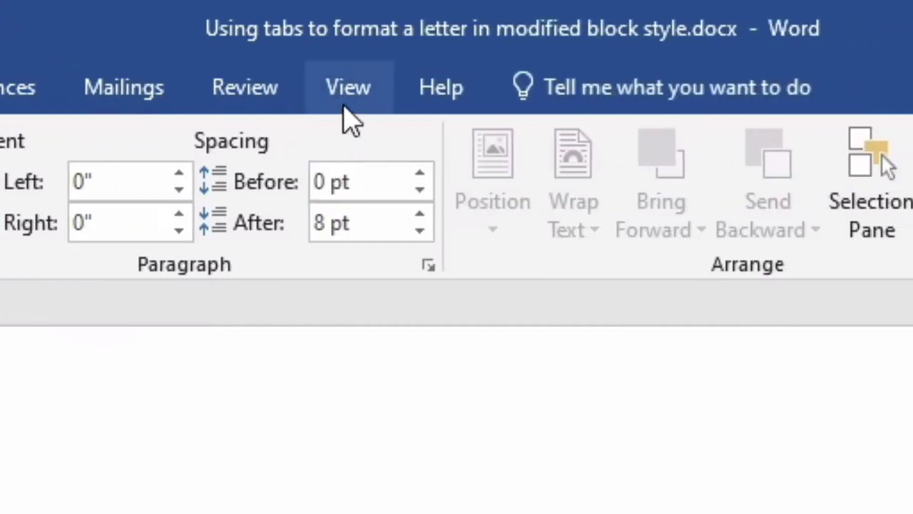
Turn on the Ruler checkbox in the View tab's Show group
left_click(343, 107)
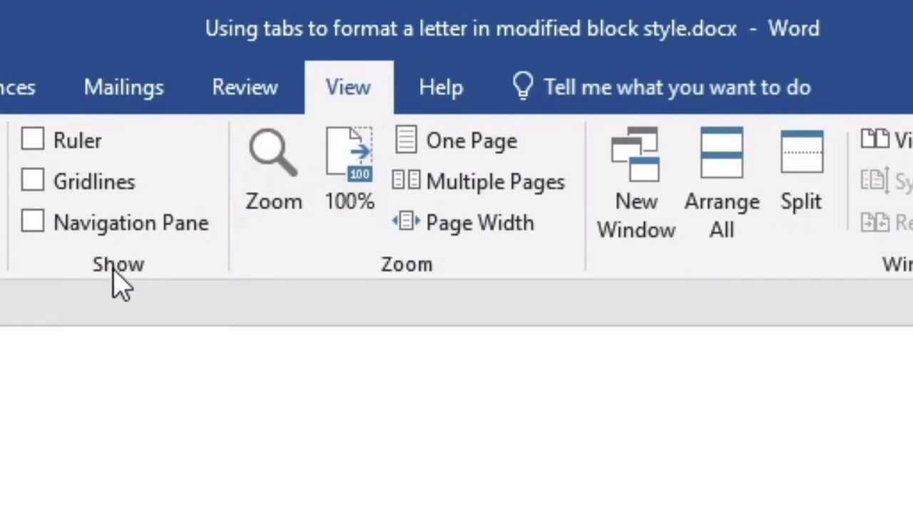
left_click(67, 146)
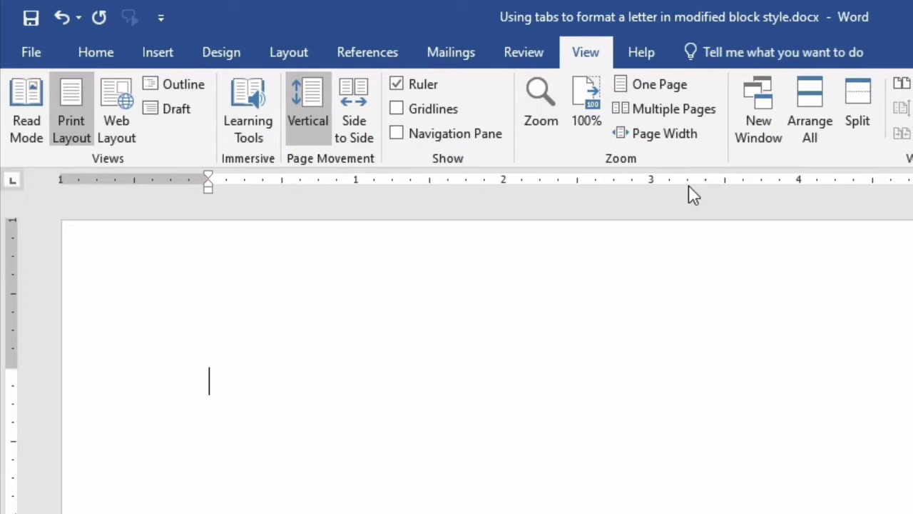
Set a tab stop at about 3.5" on the horizontal ruler and preview its alignment guide
left_click(688, 185)
mouse_move(690, 185)
left_mouse_down()
mouse_move(718, 169)
mouse_move(732, 140)
left_mouse_up()
Open the Tabs dialog from the Paragraph settings on the Home tab
left_click(111, 56)
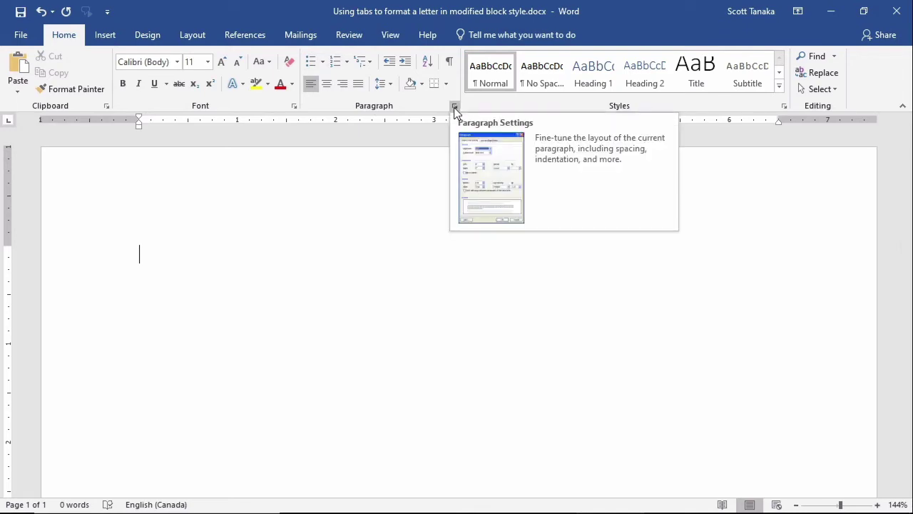
left_click(455, 107)
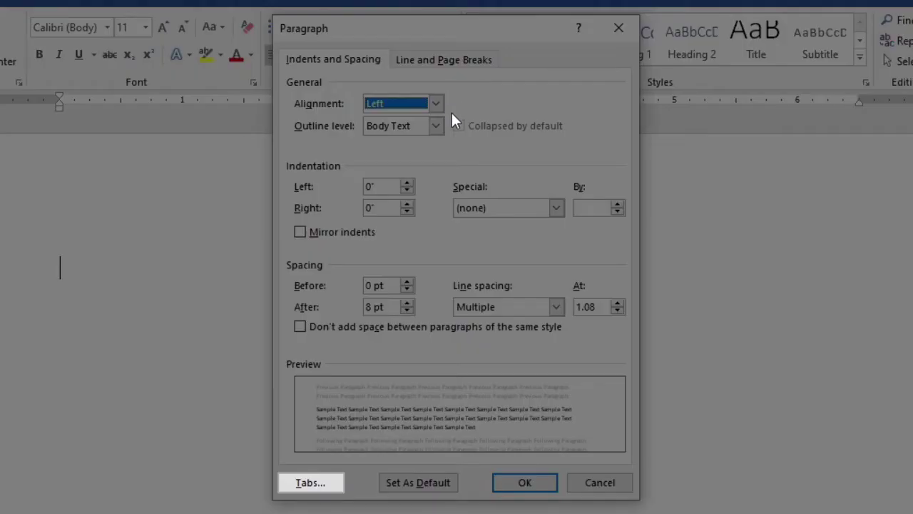
left_click(312, 483)
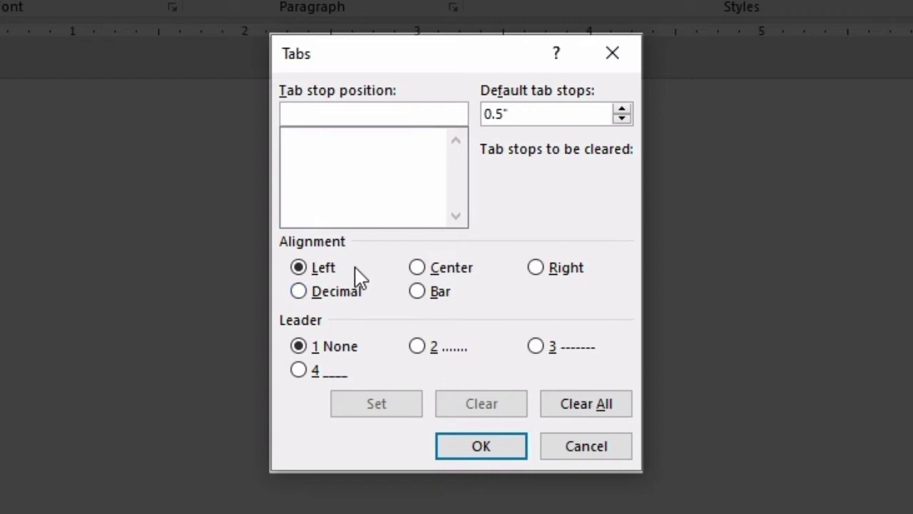
Add a tab stop at position 3.25" and confirm the Tabs dialog
left_click(375, 109)
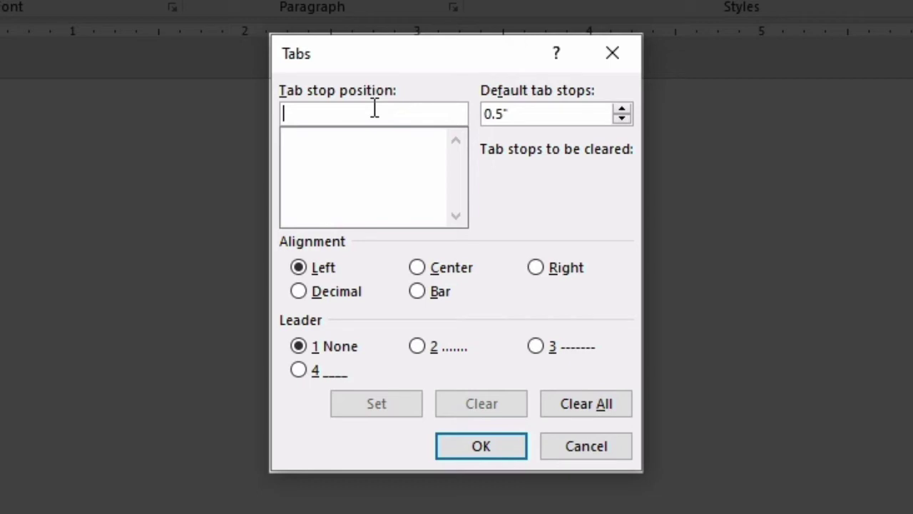
type("3.25")
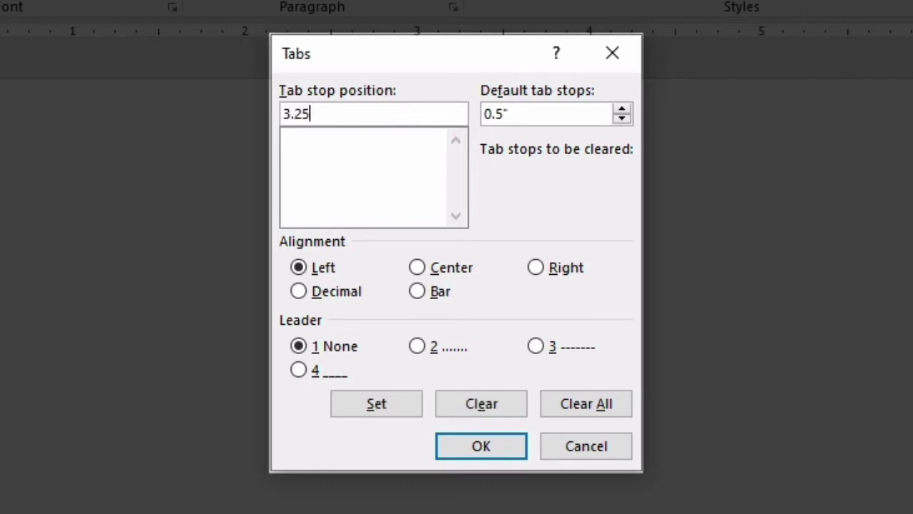
type("\"")
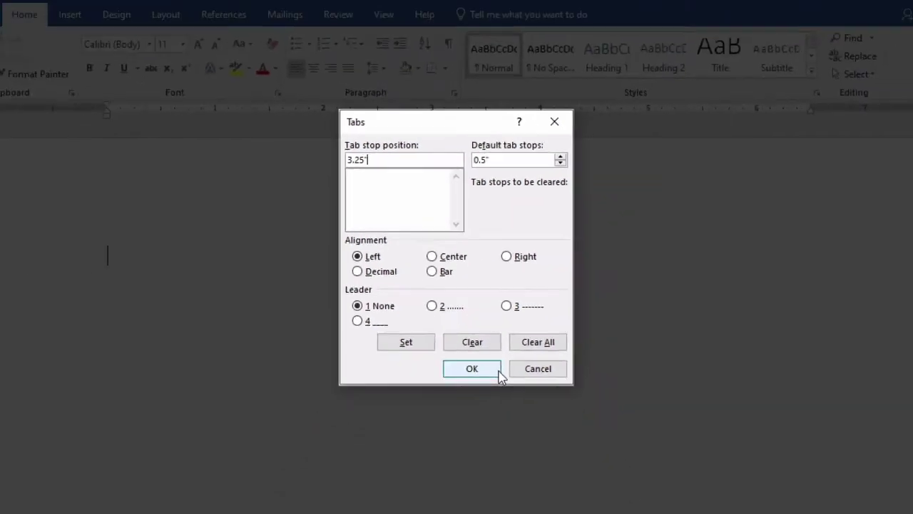
left_click(498, 372)
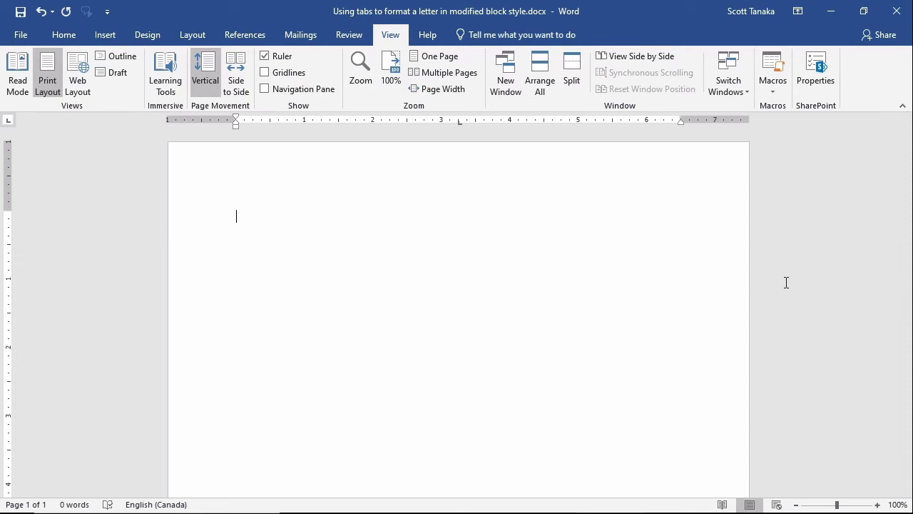
Start a new paragraph and enter the date Sept 21, 2020 with no extra blank line
key("Return")
type("Sept 21, 2020")
key("Return")
key("ctrl+z")
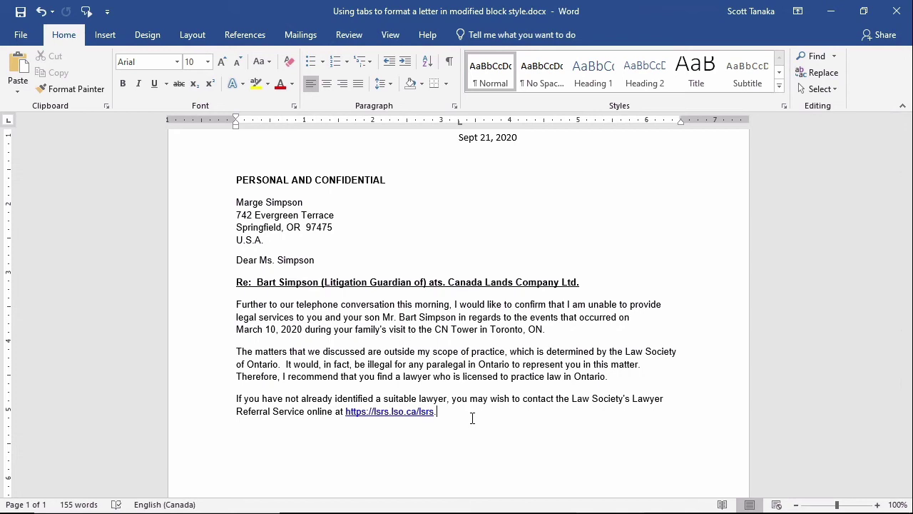
Type the closing Yours truly, leave signature space, then type the sender's name
key("Return")
type("Yours truly")
key("Return")
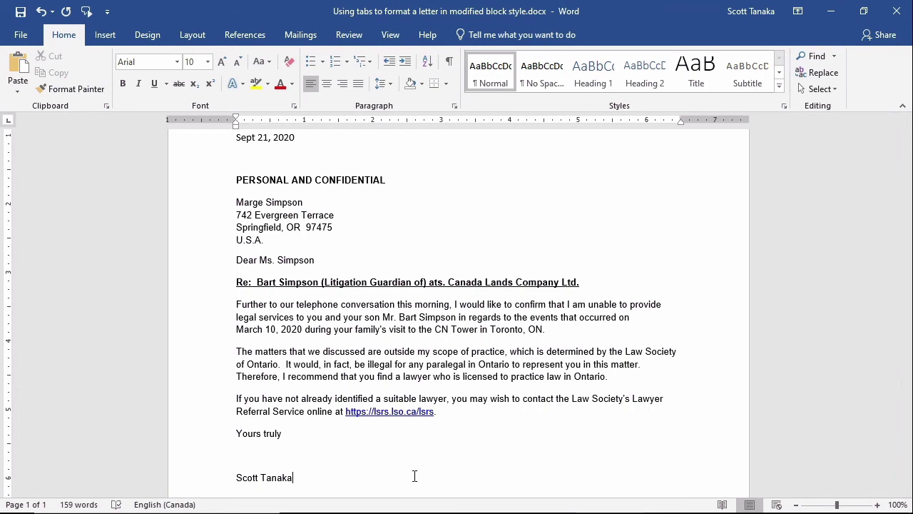
Tab the date, Yours truly and the signature name to the 3.25" tab stop
key("ctrl+a")
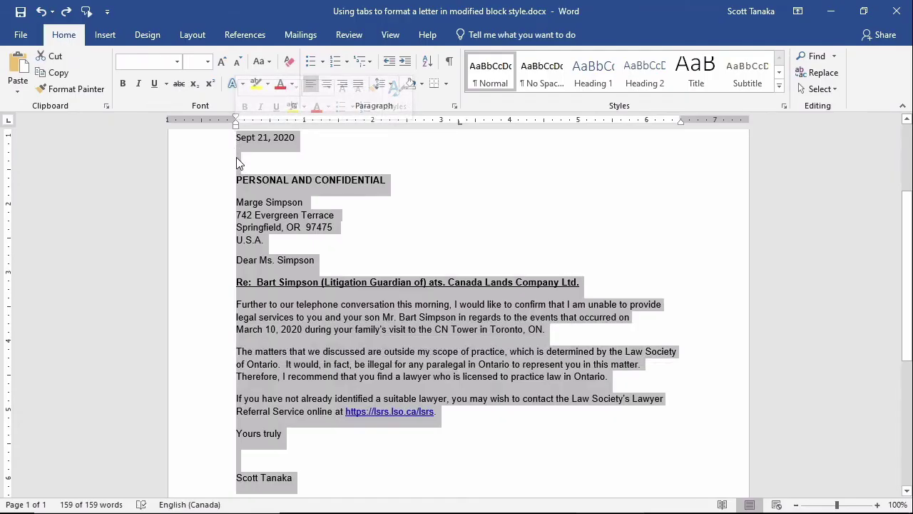
left_click(237, 139)
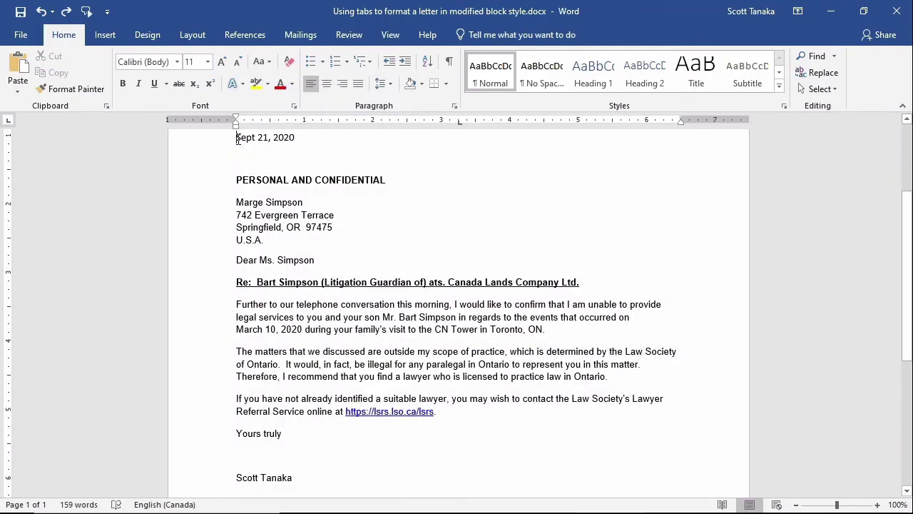
key("Tab")
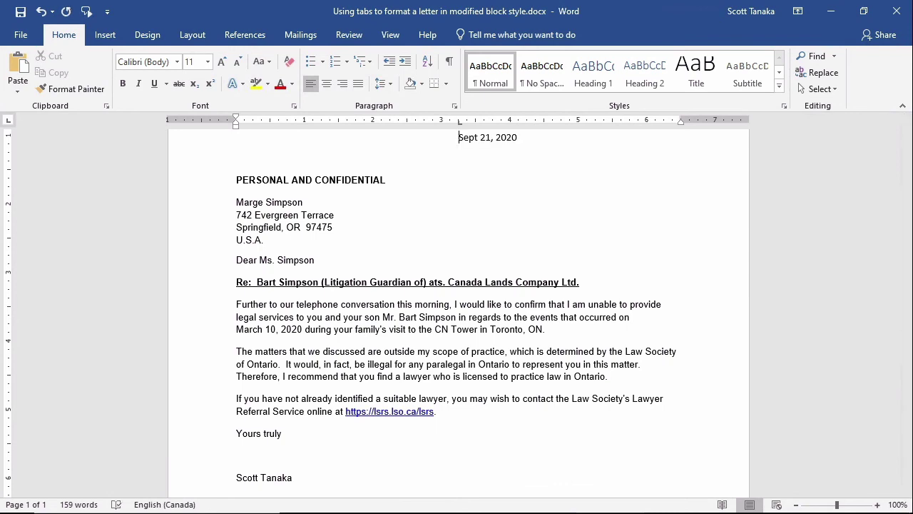
left_click(237, 432)
key("Tab")
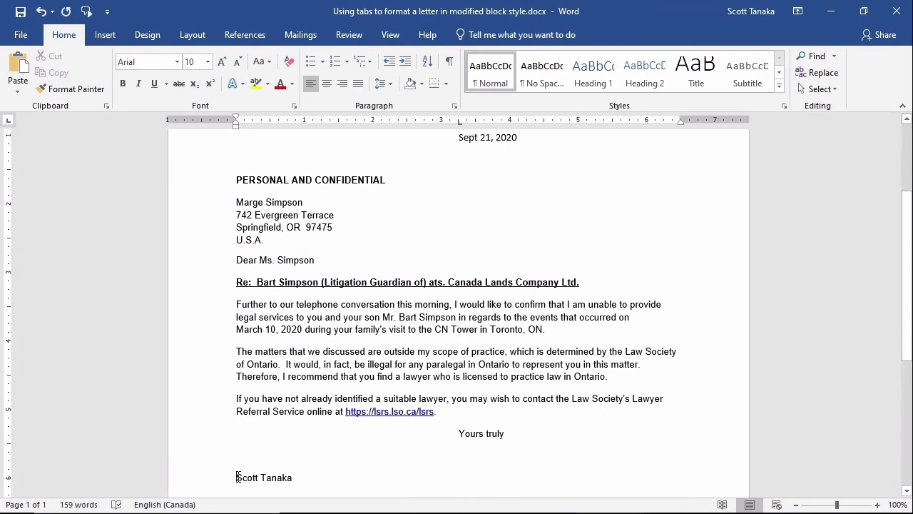
left_click(237, 477)
key("Tab")
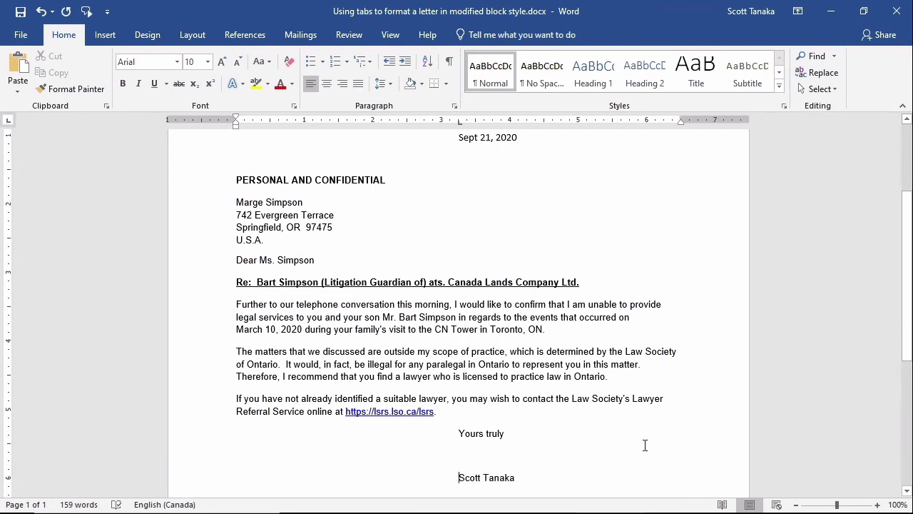